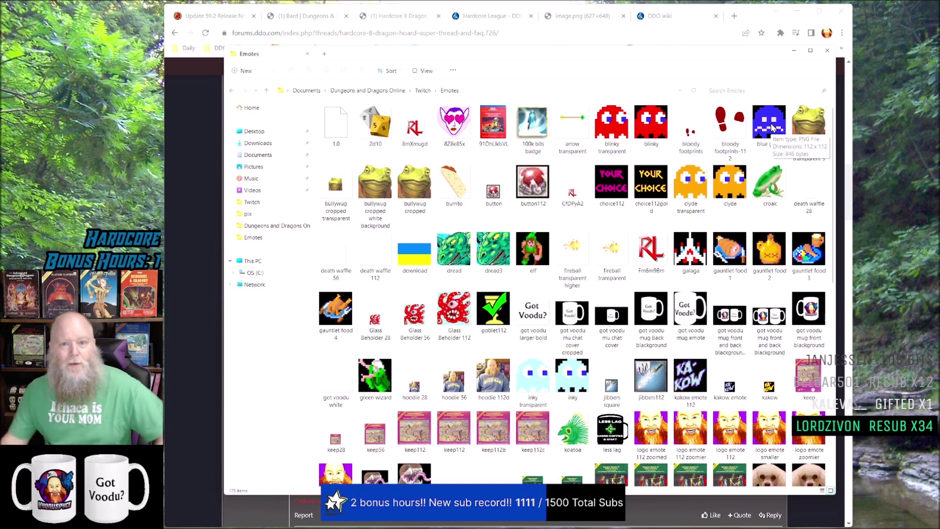
# - Open 'blue ghost.png' from the Emotes folder in Paint 3D with Open with
pyautogui.rightClick(767, 128)
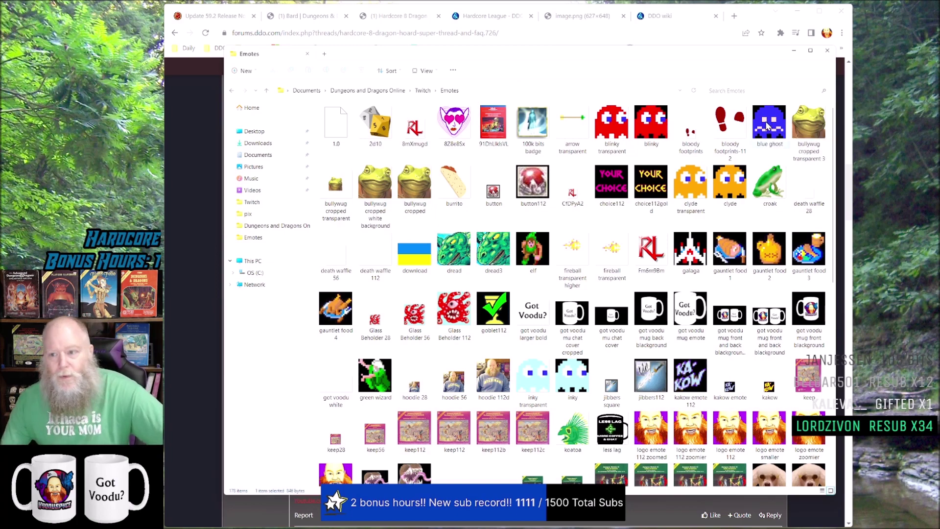
pyautogui.moveTo(798, 176)
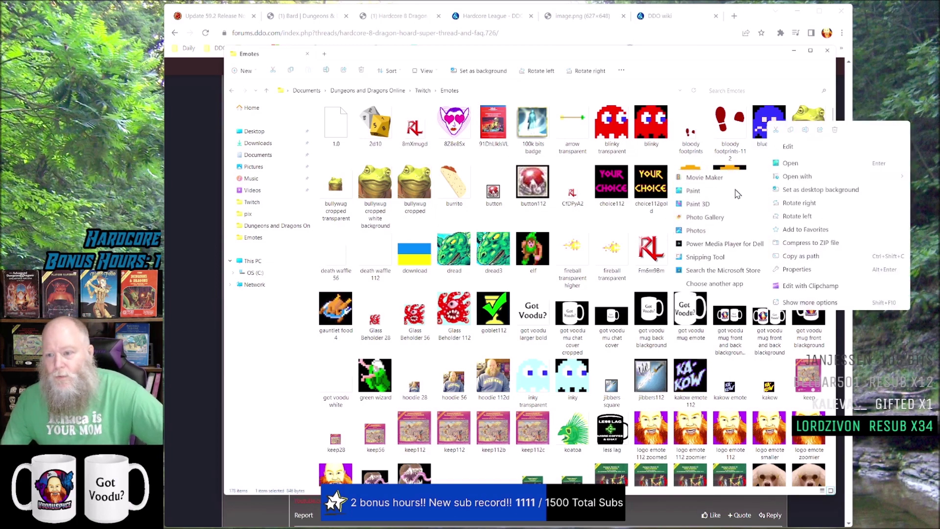
pyautogui.click(725, 210)
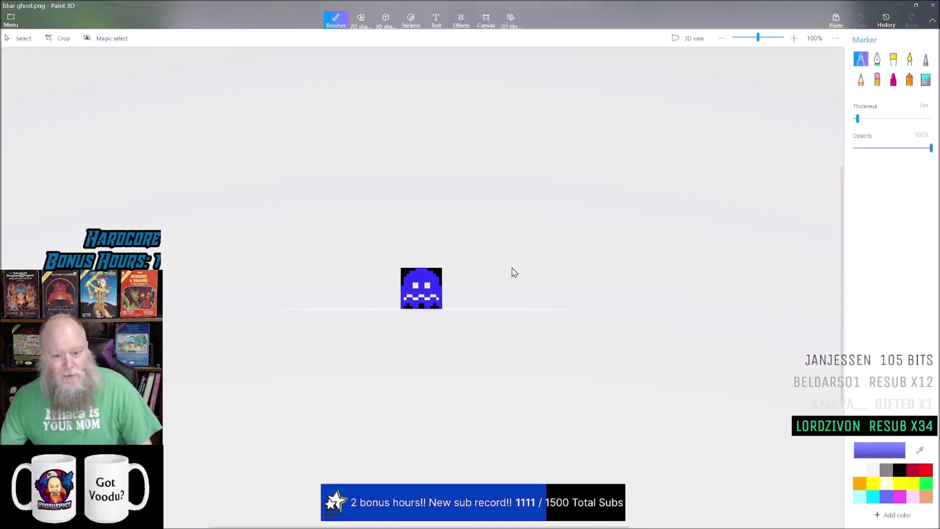
# - Zoom the ghost image to 400% and start Magic select on it
pyautogui.scroll(5, 488, 286)
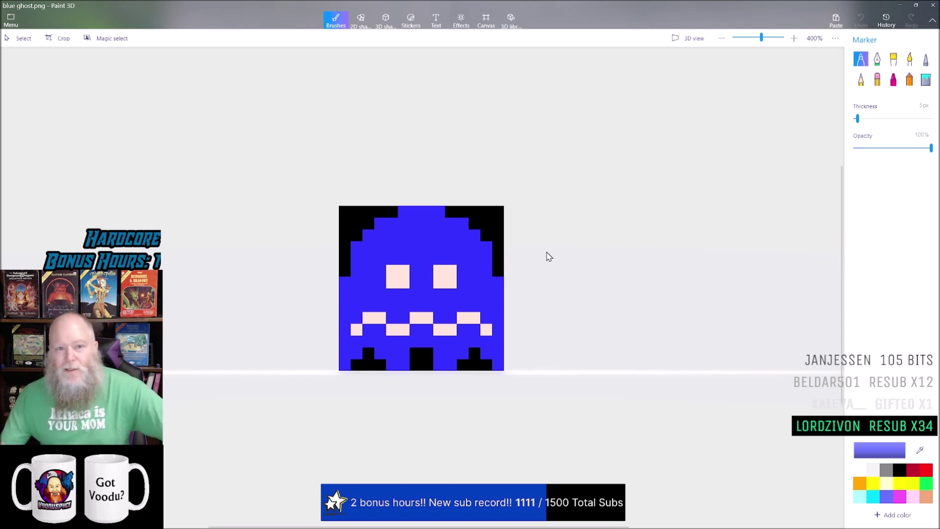
pyautogui.click(127, 39)
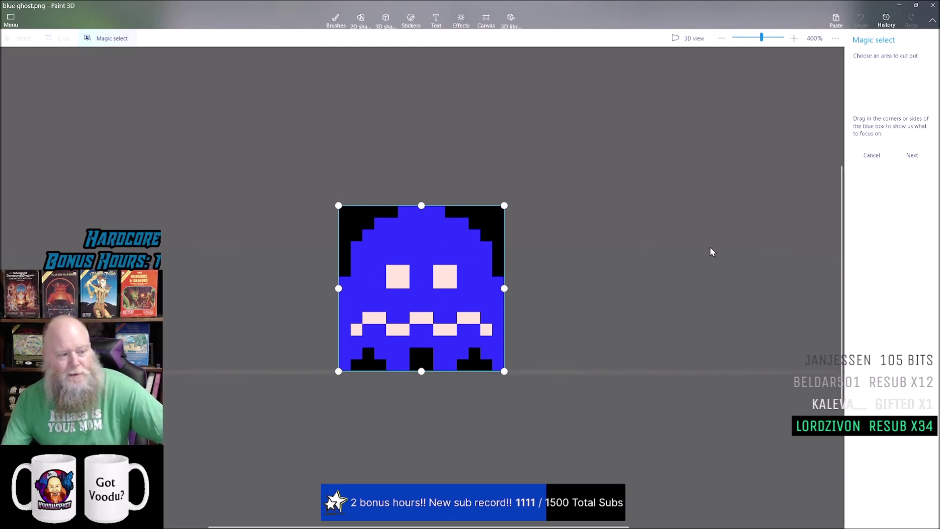
# - Advance Magic select and add marks on the black corners around the ghost
pyautogui.click(912, 156)
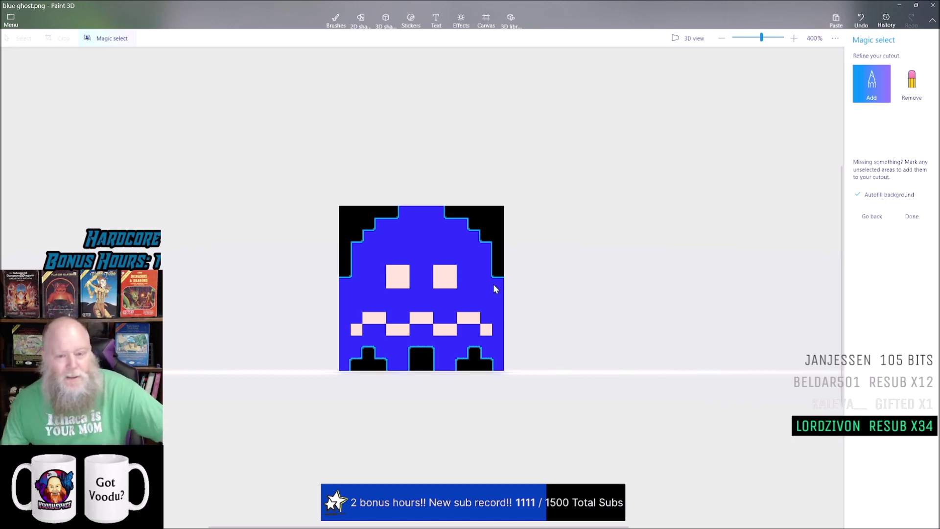
pyautogui.click(453, 212)
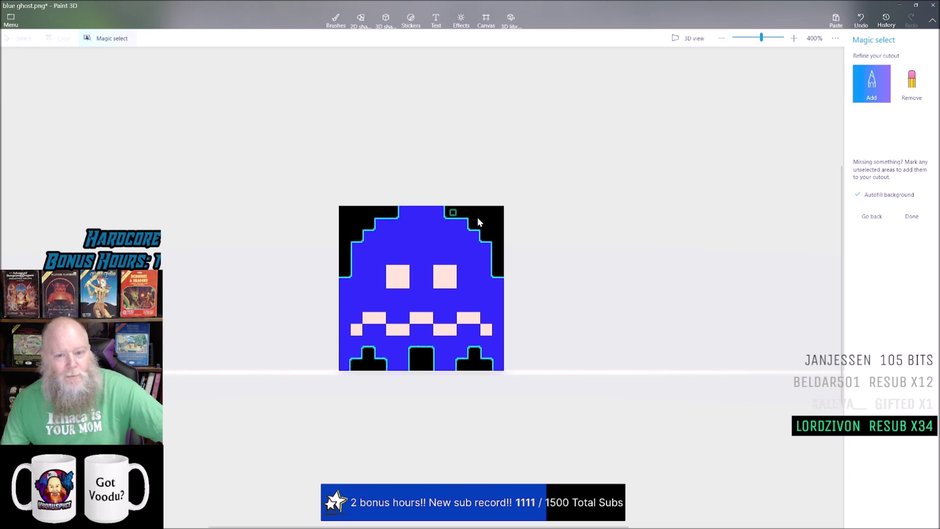
pyautogui.click(475, 223)
pyautogui.click(483, 239)
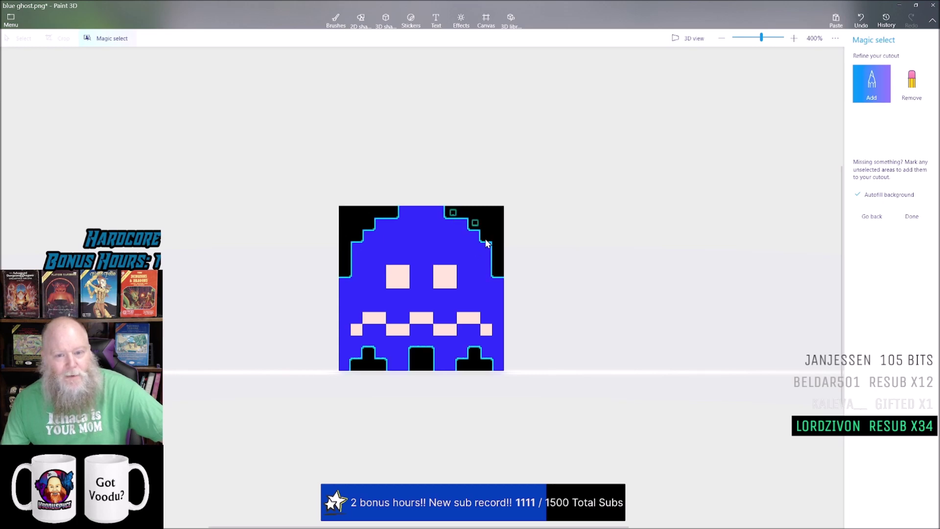
pyautogui.click(499, 270)
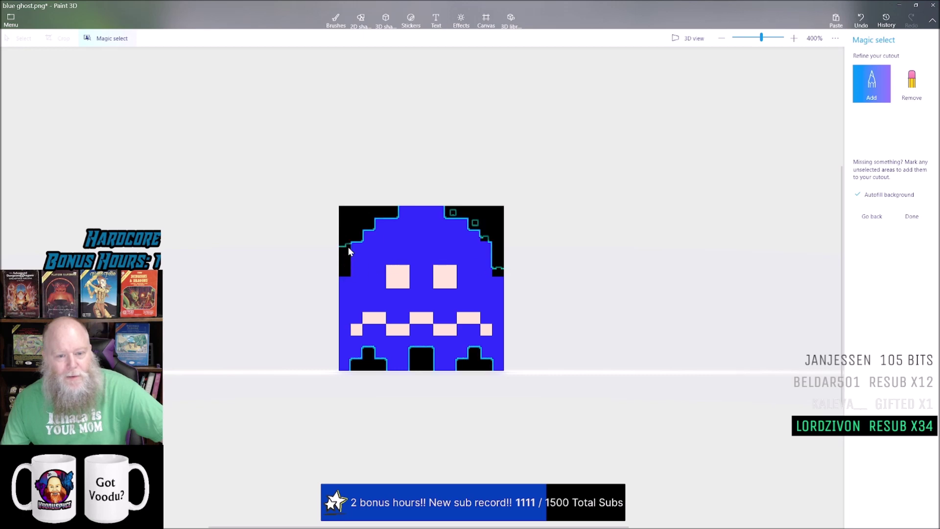
pyautogui.click(354, 233)
pyautogui.click(367, 221)
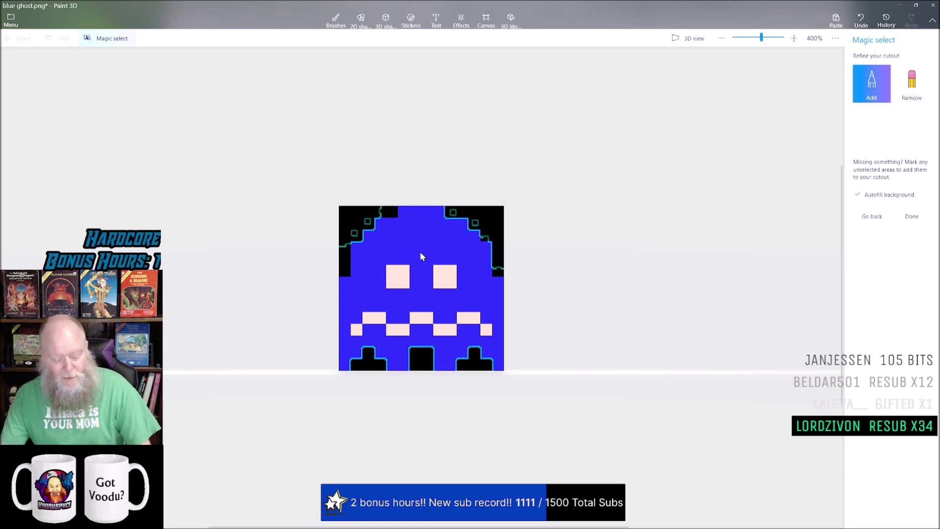
# - Undo the two stray top-left corner marks and finish the ghost cutout
pyautogui.hotkey('ctrl', 'z')
pyautogui.hotkey('ctrl', 'z')
pyautogui.hotkey('ctrl', 'z')
pyautogui.hotkey('ctrl', 'z')
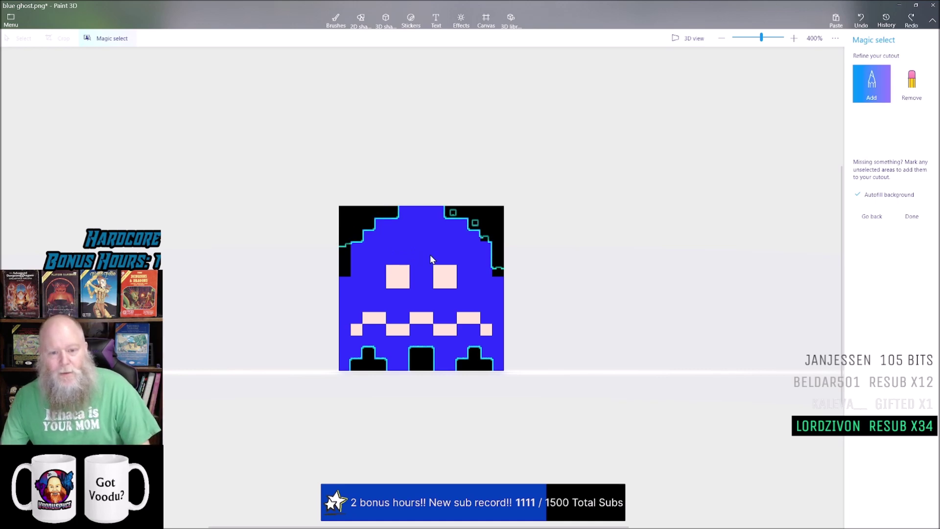
pyautogui.hotkey('ctrl', 'z')
pyautogui.hotkey('ctrl', 'z')
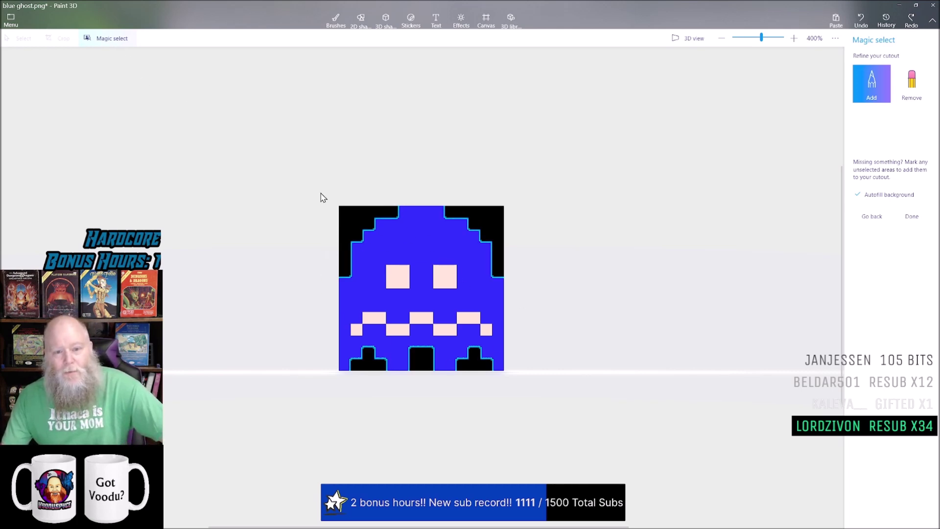
pyautogui.click(911, 216)
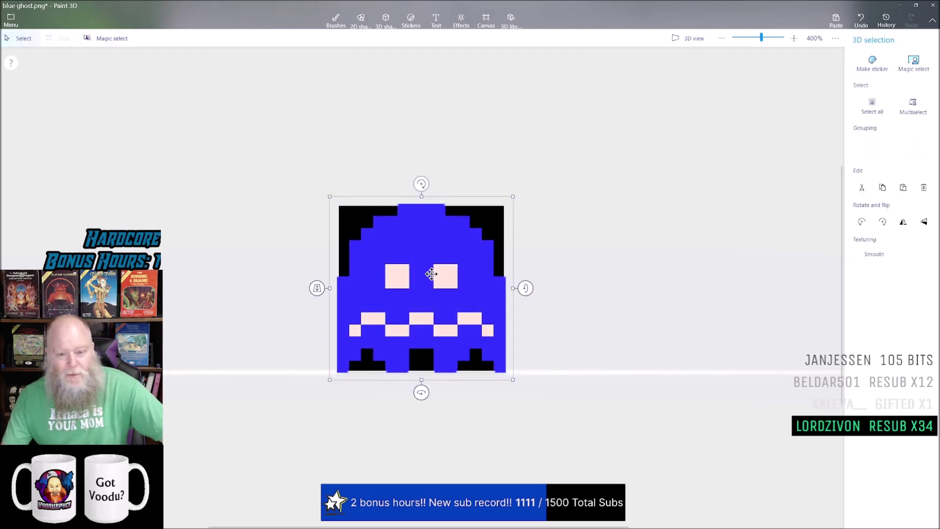
# - Drag the ghost cutout left clear of the black square, then select the leftover square
pyautogui.moveTo(433, 281)
pyautogui.mouseDown()
pyautogui.moveTo(201, 277)
pyautogui.moveTo(416, 267)
pyautogui.moveTo(436, 284)
pyautogui.mouseUp()
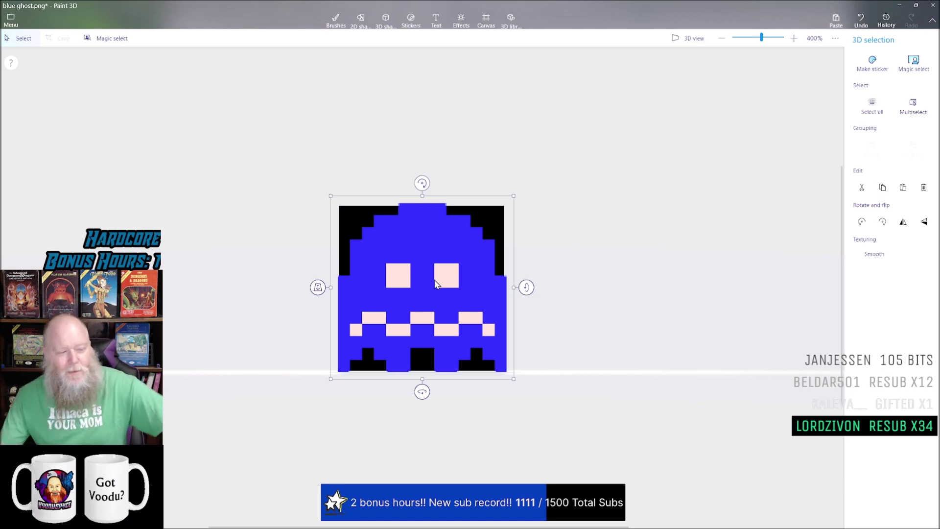
pyautogui.moveTo(434, 278); pyautogui.dragTo(223, 280)
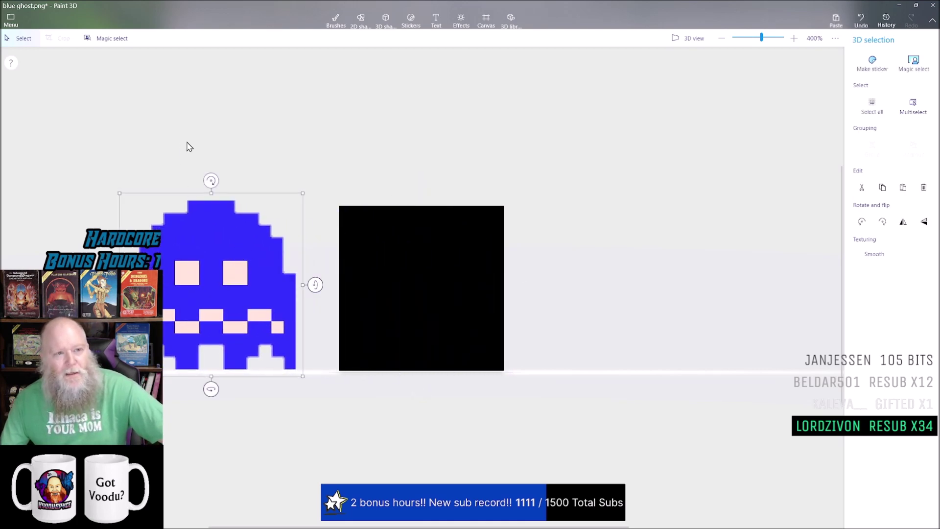
pyautogui.moveTo(328, 196); pyautogui.dragTo(527, 394)
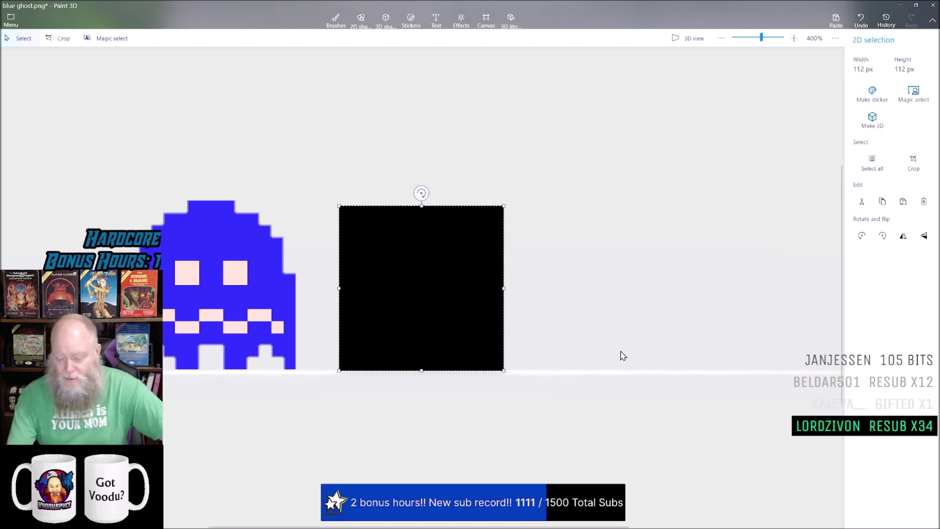
# - Delete the black square and turn on Transparent canvas
pyautogui.press('Delete')
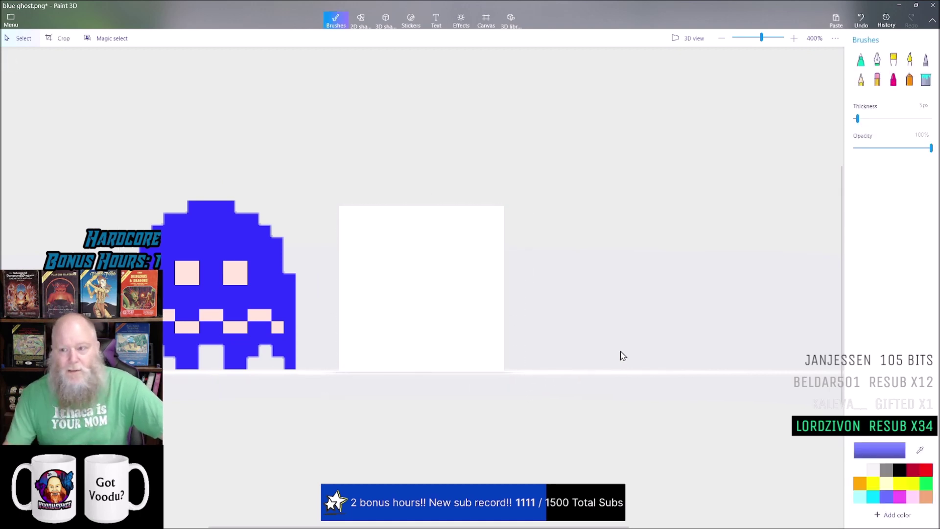
pyautogui.click(485, 21)
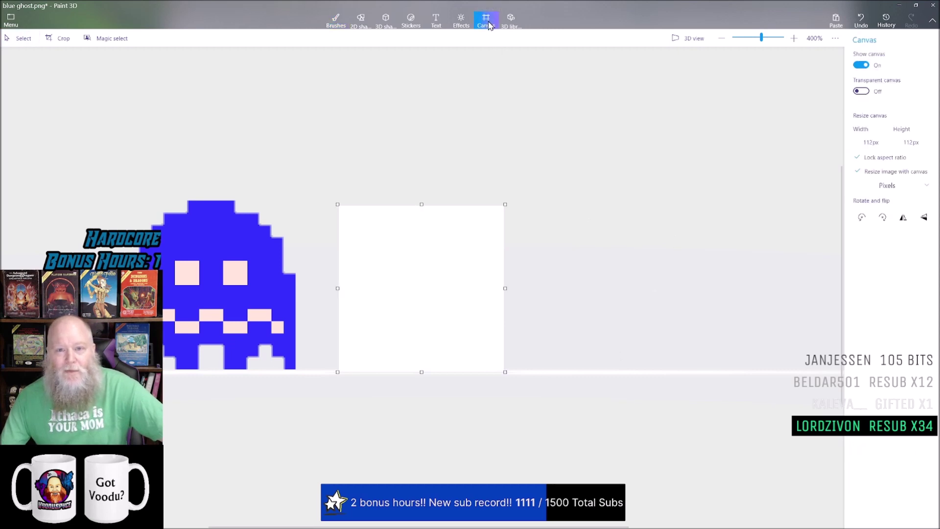
pyautogui.click(862, 91)
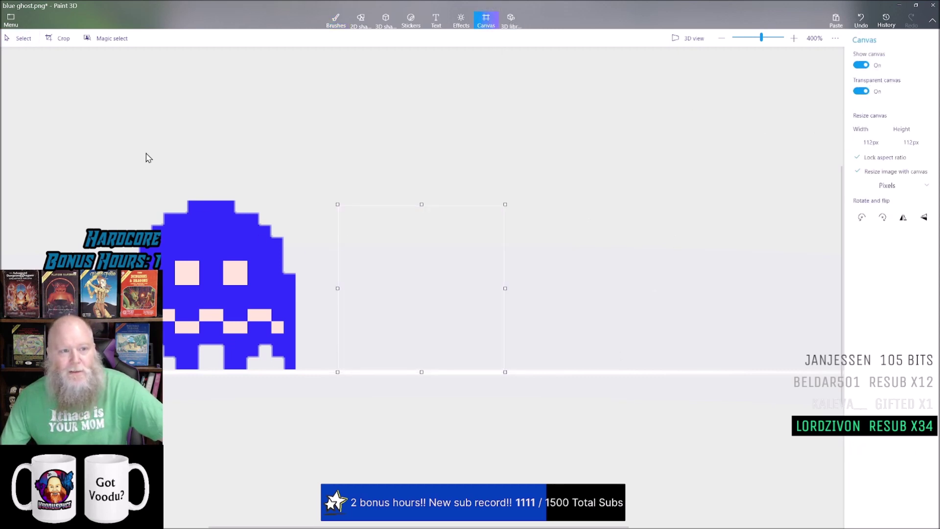
# - Select the ghost and move it back onto the canvas, aligned with it
pyautogui.moveTo(107, 186); pyautogui.dragTo(308, 389)
pyautogui.moveTo(266, 320); pyautogui.dragTo(439, 322)
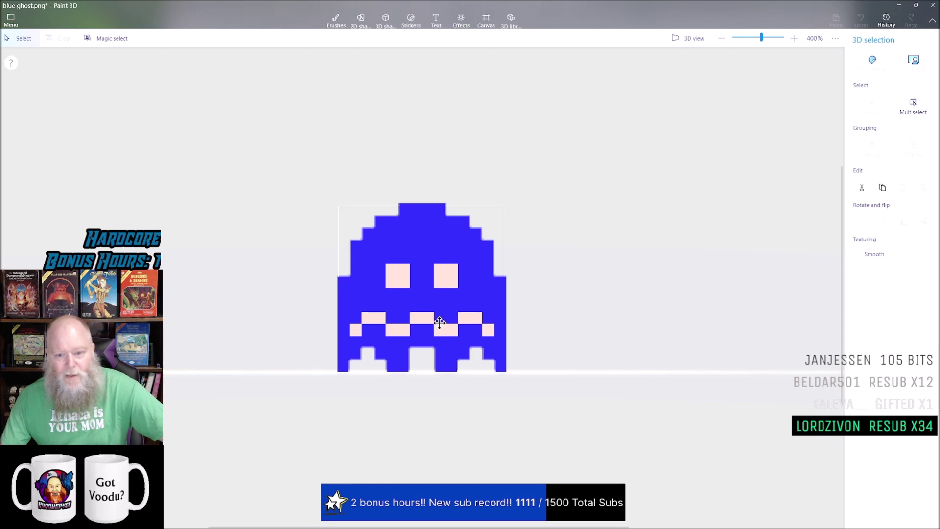
pyautogui.moveTo(439, 322); pyautogui.dragTo(439, 322)
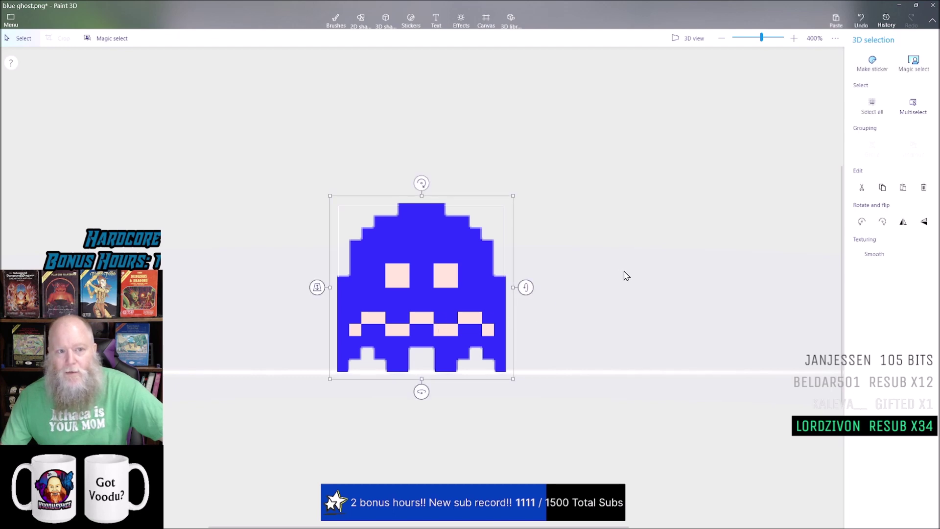
# - Save a copy as a transparent PNG image, entering 'blue ghost' as the file name
pyautogui.click(10, 20)
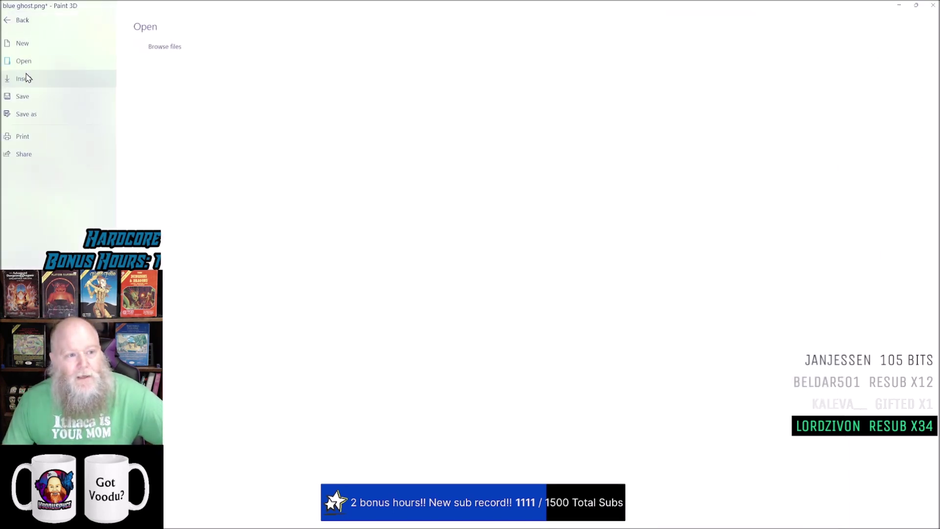
pyautogui.click(36, 117)
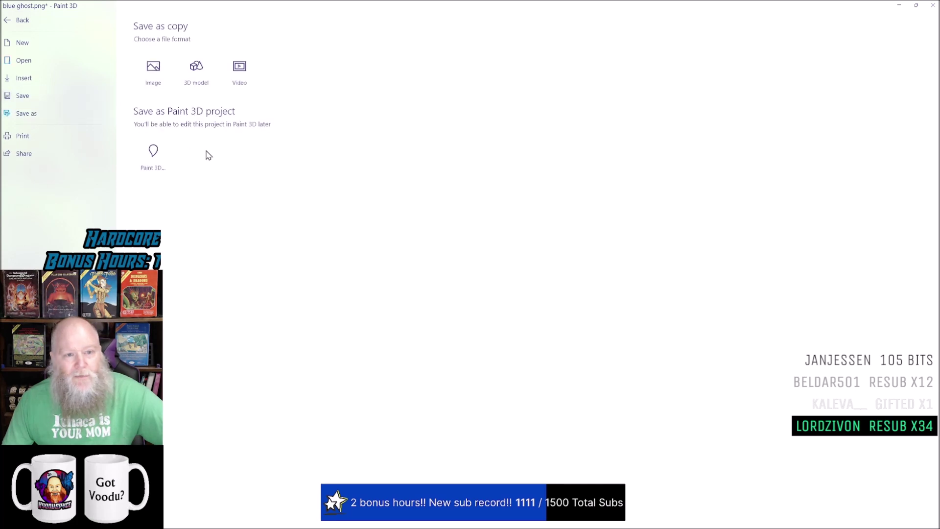
pyautogui.click(153, 71)
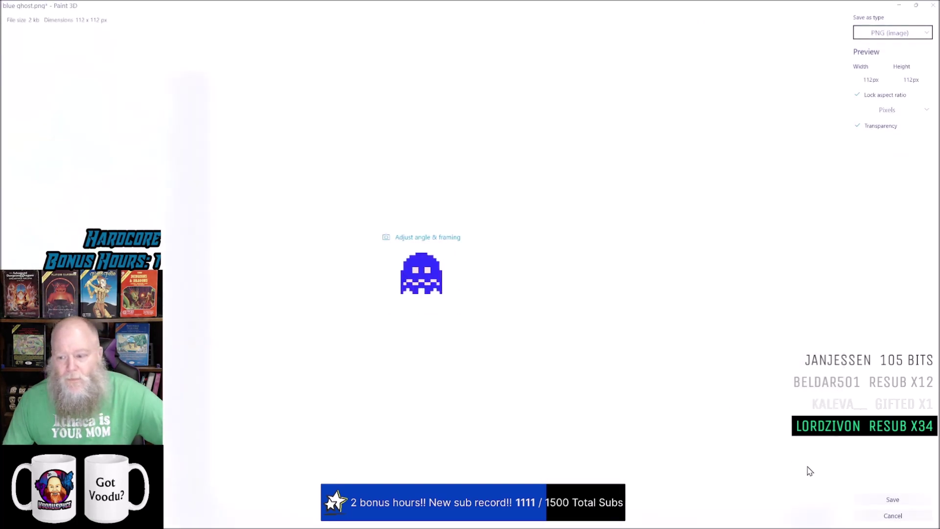
pyautogui.click(883, 499)
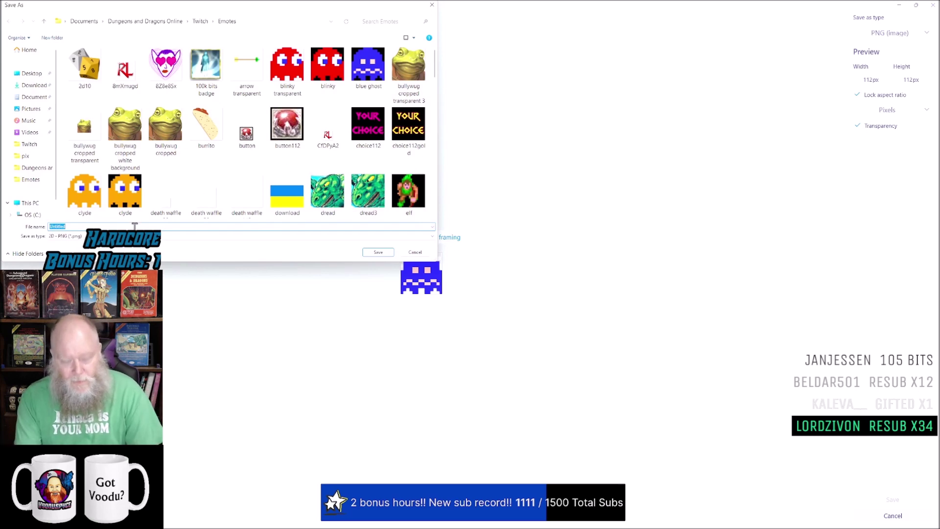
pyautogui.write('blue ghost transparent')
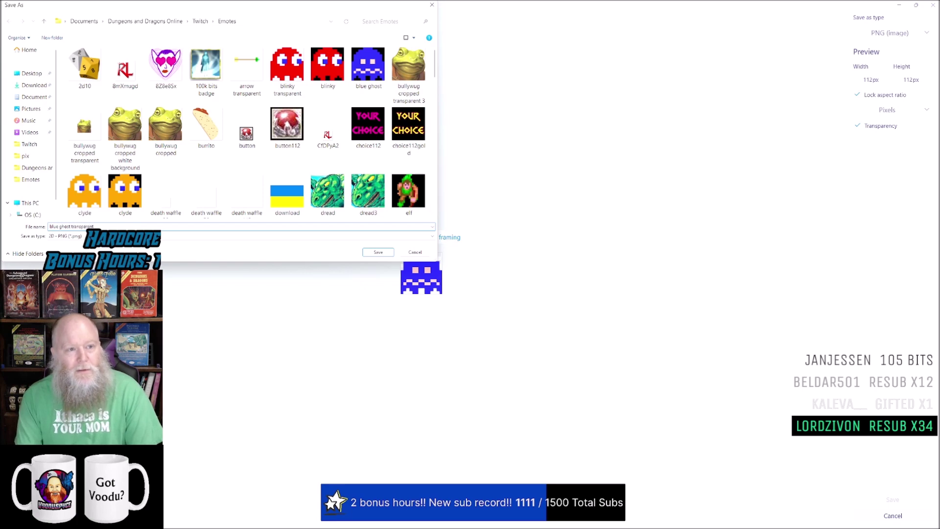
# - Dismiss the save window and close the ghost drawing without saving further changes
pyautogui.press('Return')
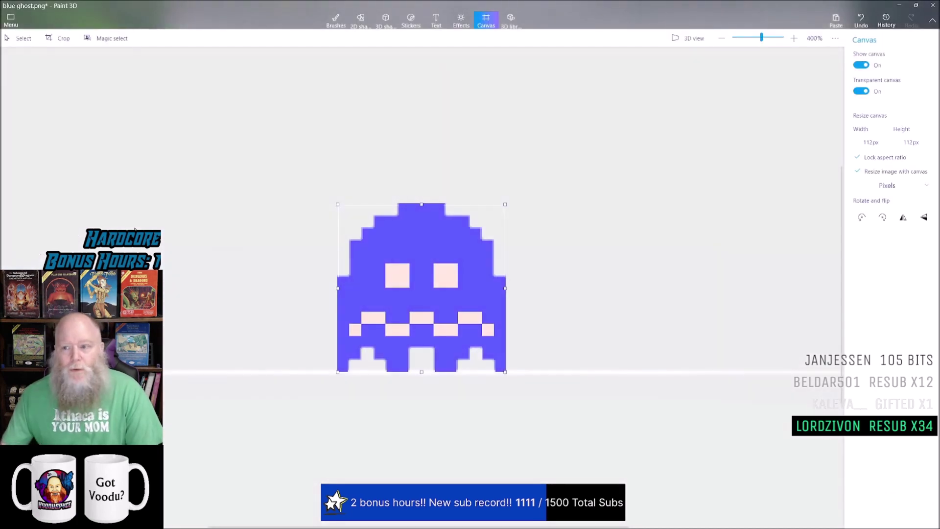
pyautogui.click(932, 10)
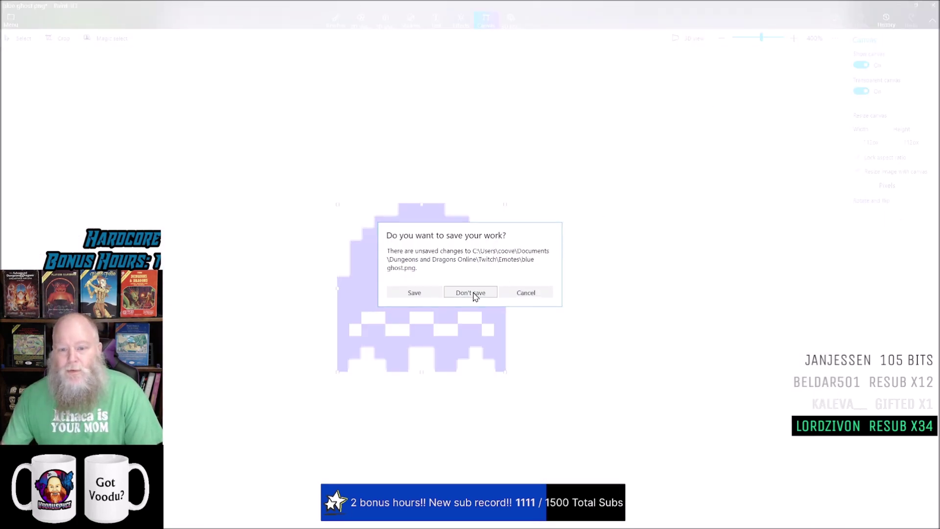
pyautogui.click(473, 293)
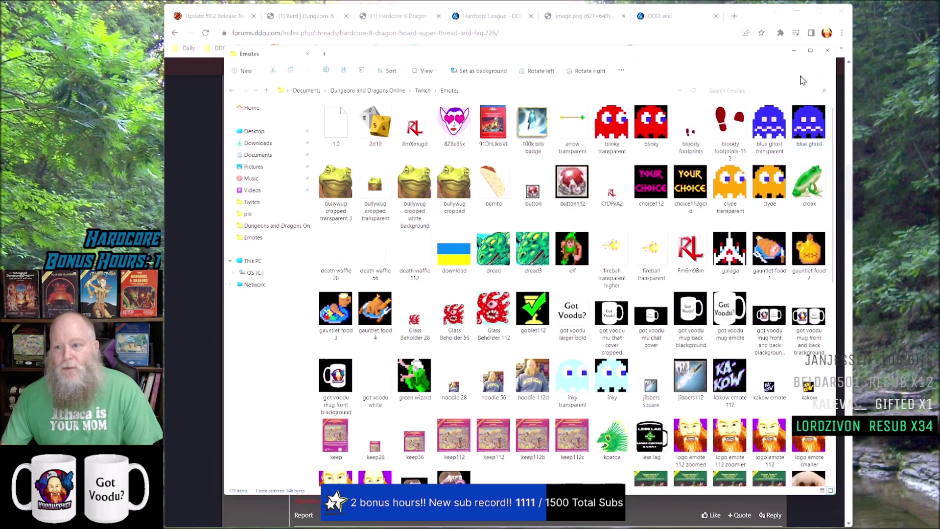
# - Close the Emotes File Explorer window and Alt+Tab to Chrome's Twitch Stream Manager
pyautogui.click(826, 50)
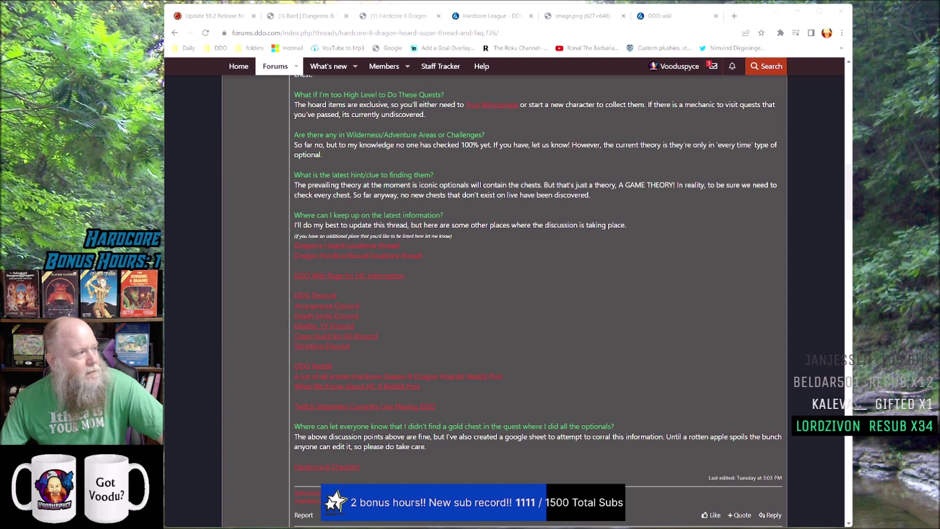
pyautogui.hotkey('alt', 'Tab')
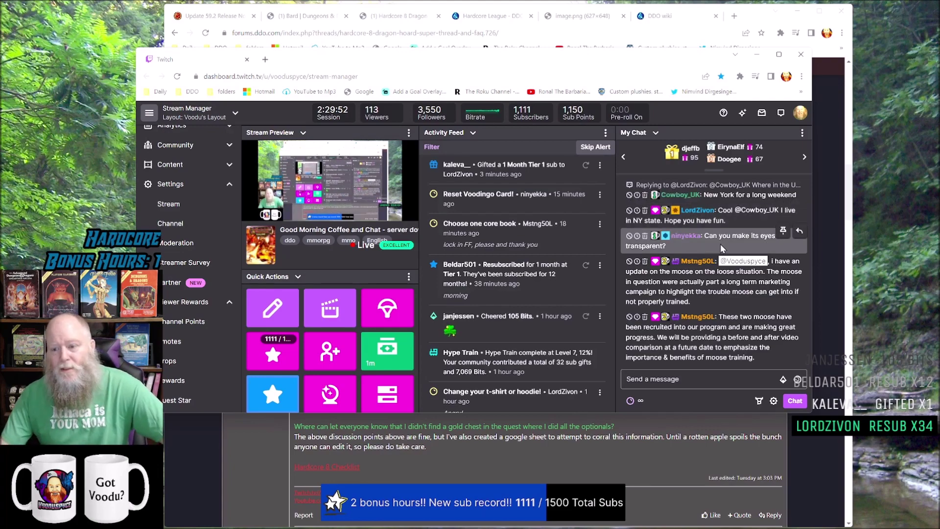
# - Open the channel's Emotes management page and look through the emote slots
pyautogui.click(170, 344)
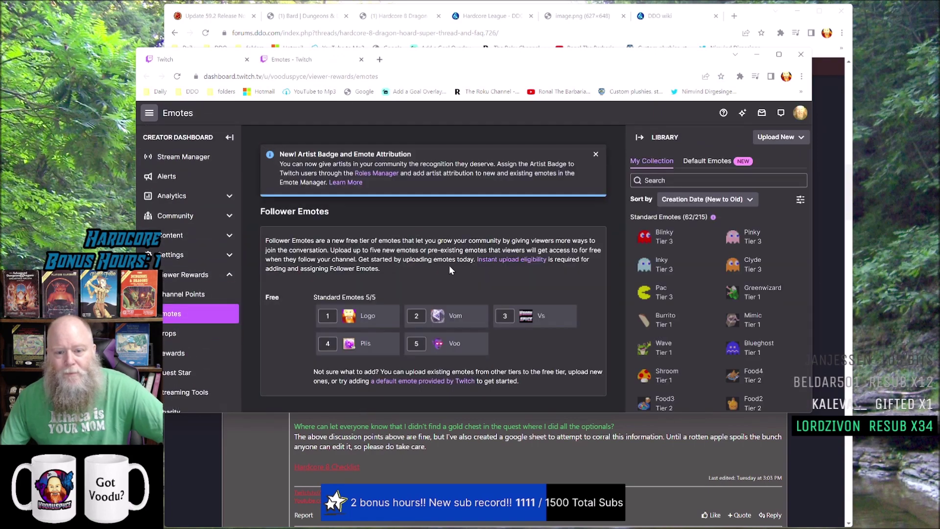
pyautogui.scroll(-10, 605, 290)
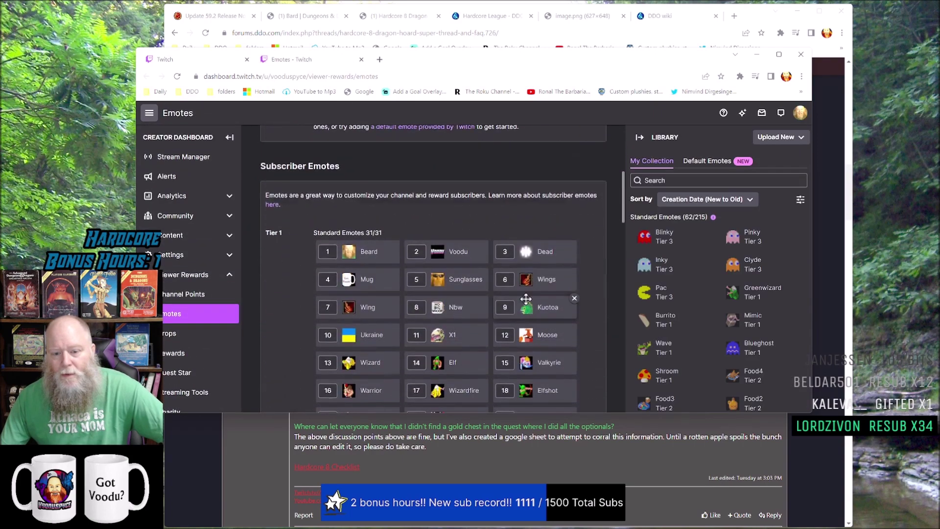
pyautogui.scroll(-6, 511, 299)
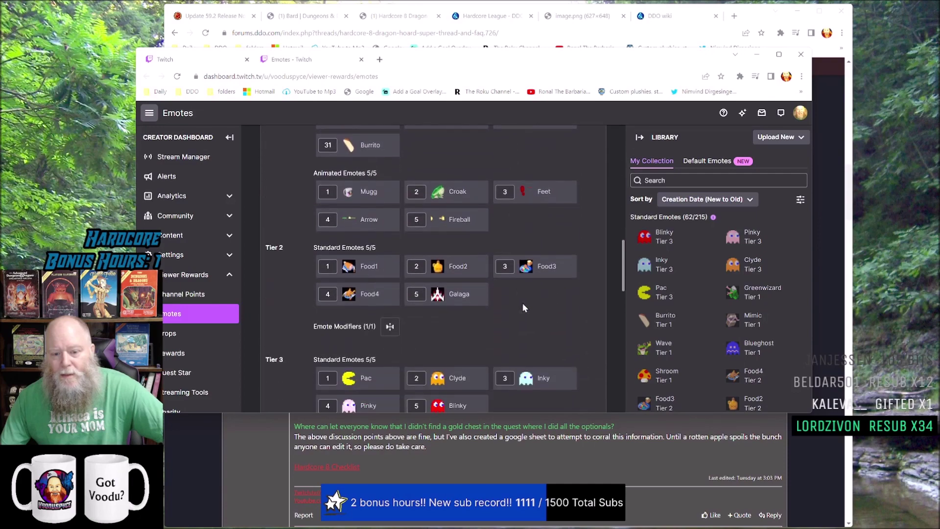
pyautogui.scroll(8, 509, 301)
pyautogui.scroll(8, 505, 296)
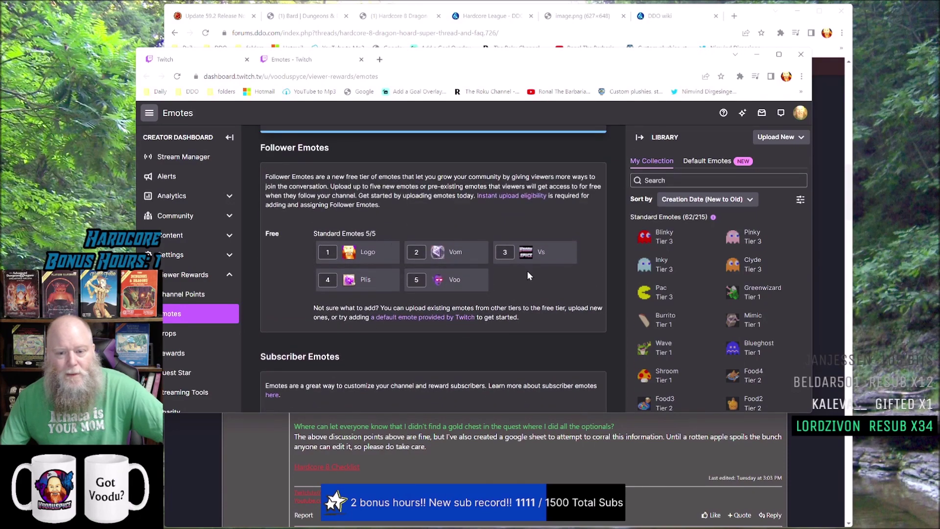
pyautogui.scroll(-5, 540, 287)
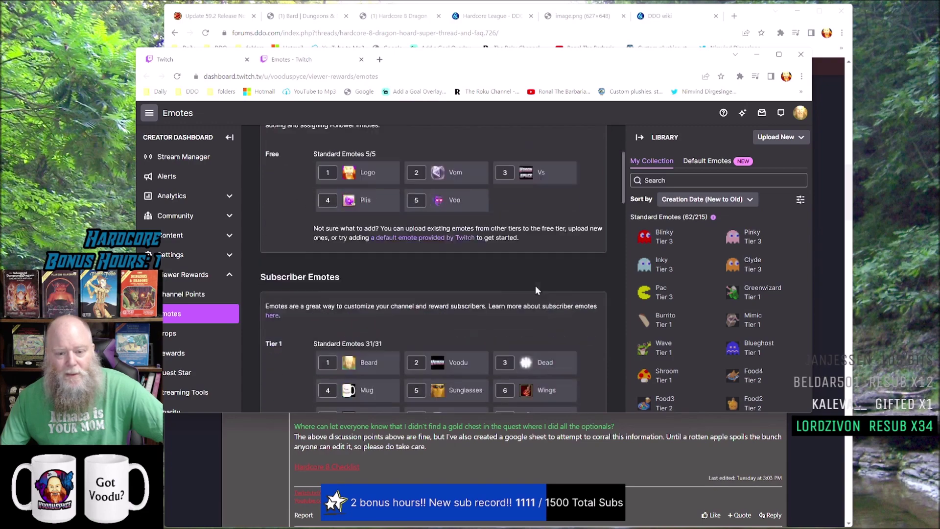
pyautogui.scroll(-1, 490, 293)
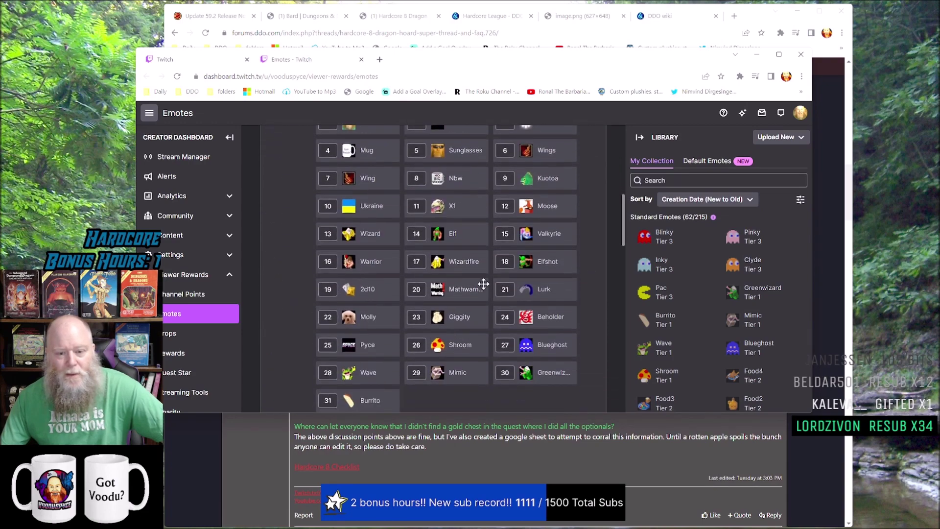
pyautogui.scroll(1, 420, 250)
pyautogui.scroll(-2, 490, 304)
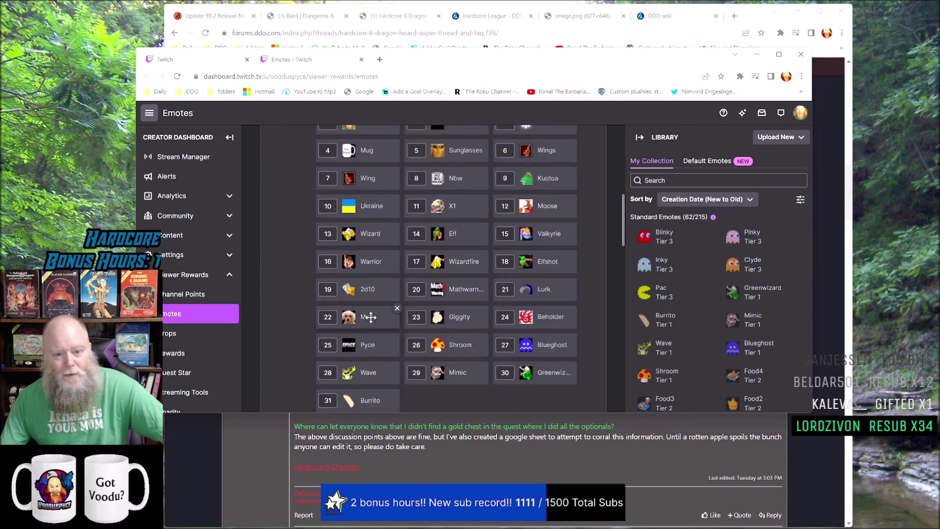
pyautogui.scroll(6, 440, 269)
pyautogui.scroll(-8, 487, 291)
pyautogui.scroll(-5, 486, 290)
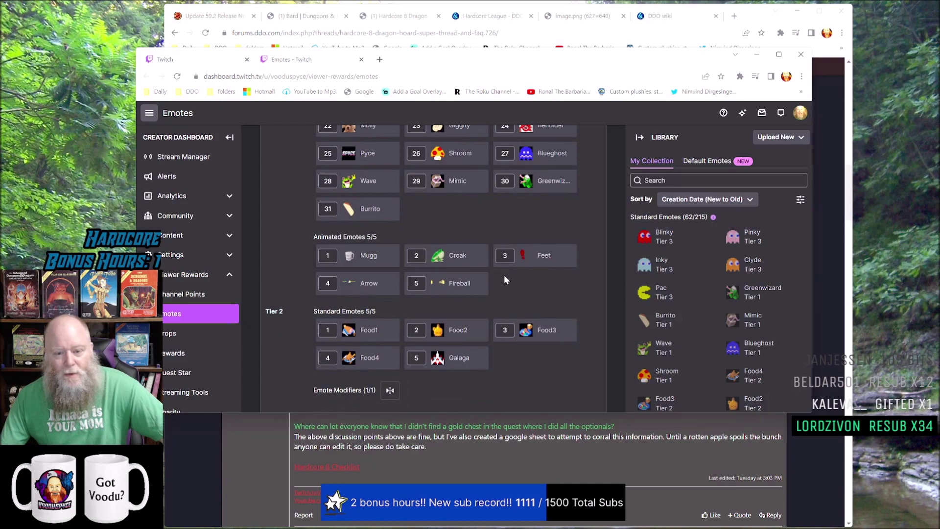
pyautogui.scroll(-2, 509, 280)
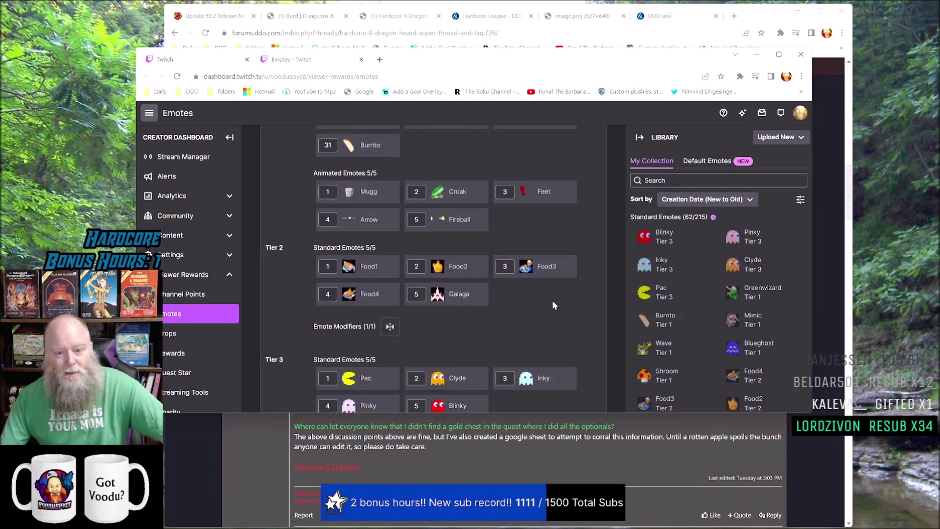
pyautogui.scroll(-2, 552, 304)
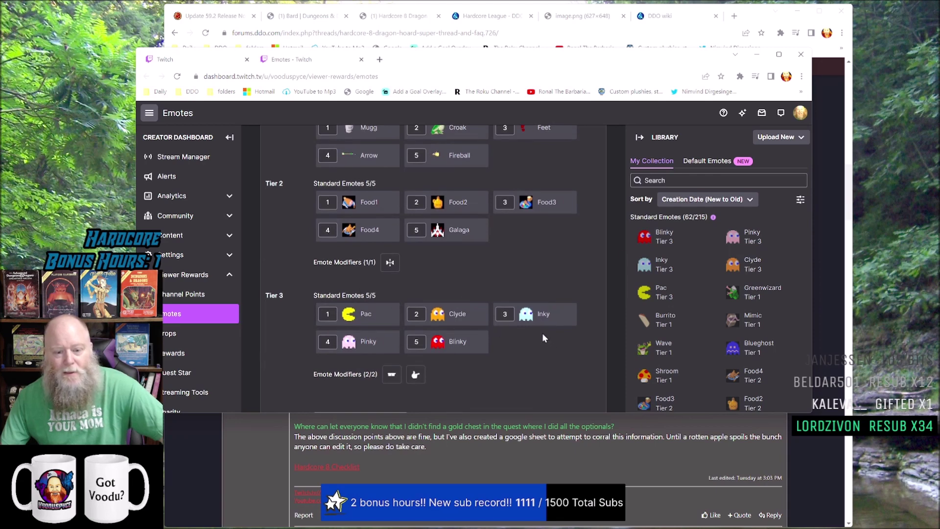
pyautogui.scroll(6, 543, 304)
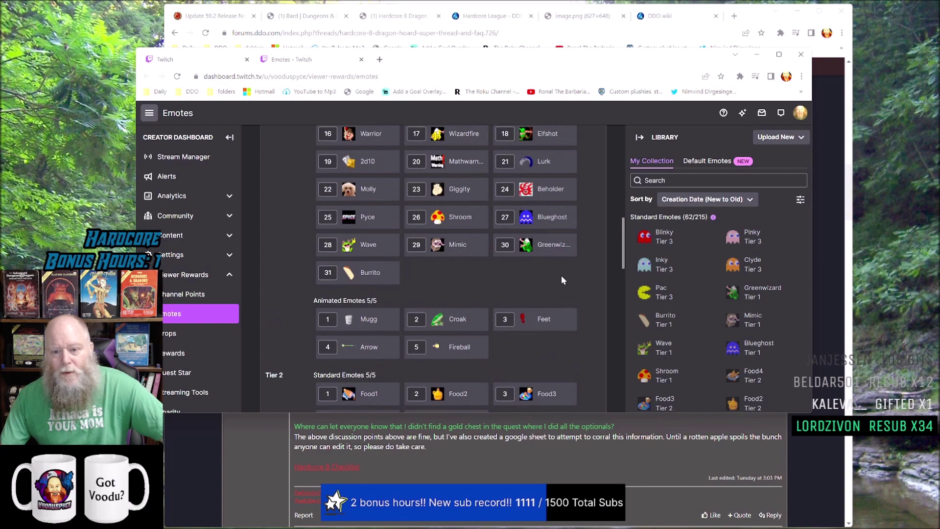
pyautogui.scroll(2, 543, 306)
# - Remove Blueghost from its Tier 1 slot and delete it from the emote library
pyautogui.click(572, 278)
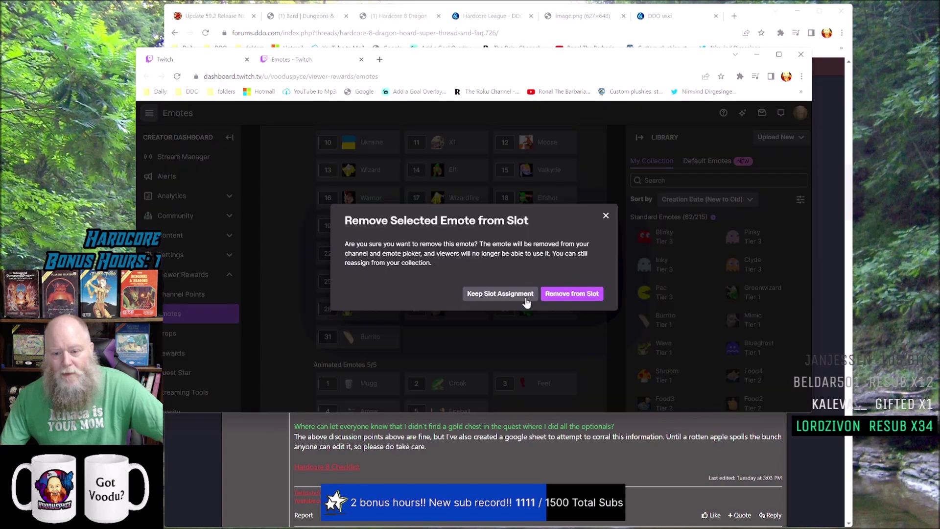
pyautogui.click(570, 293)
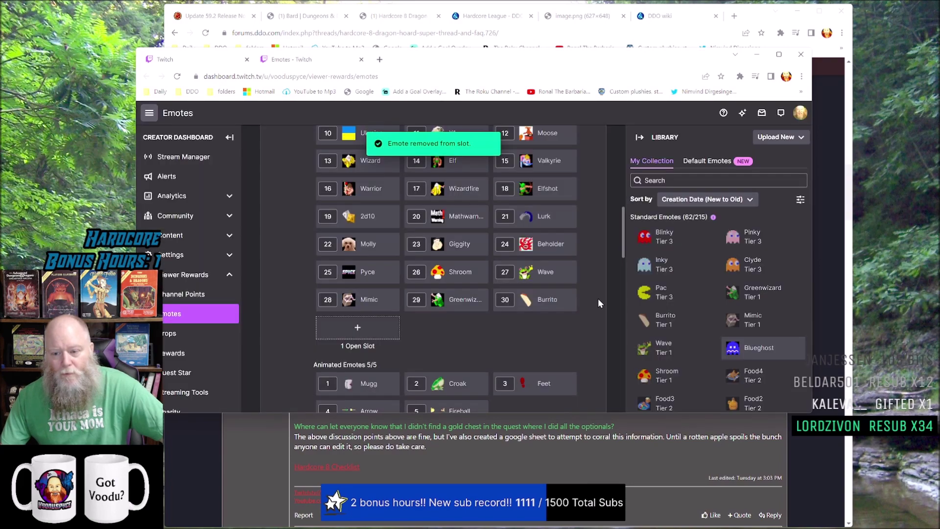
pyautogui.click(766, 354)
pyautogui.click(767, 398)
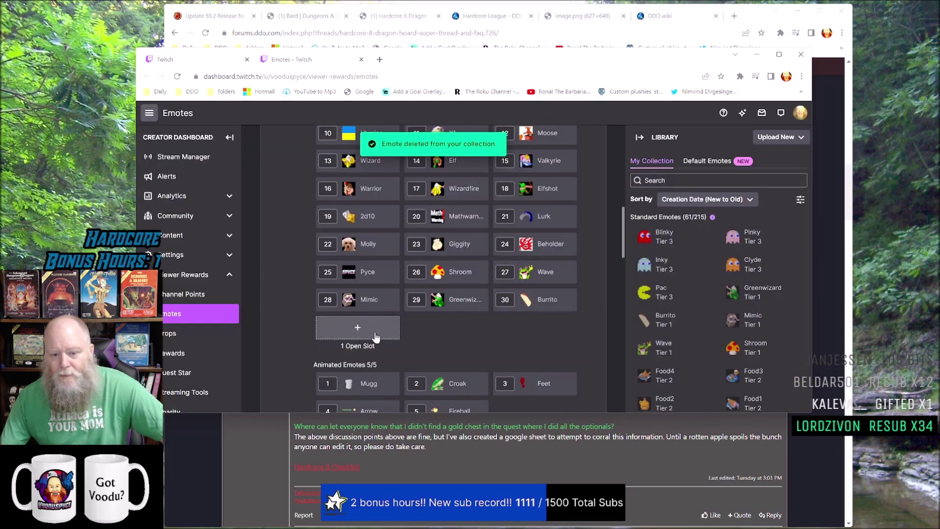
# - Upload 'blue ghost transparent' from Twitch > Emotes into the open Tier 1 slot as emote 'Blue'
pyautogui.click(357, 329)
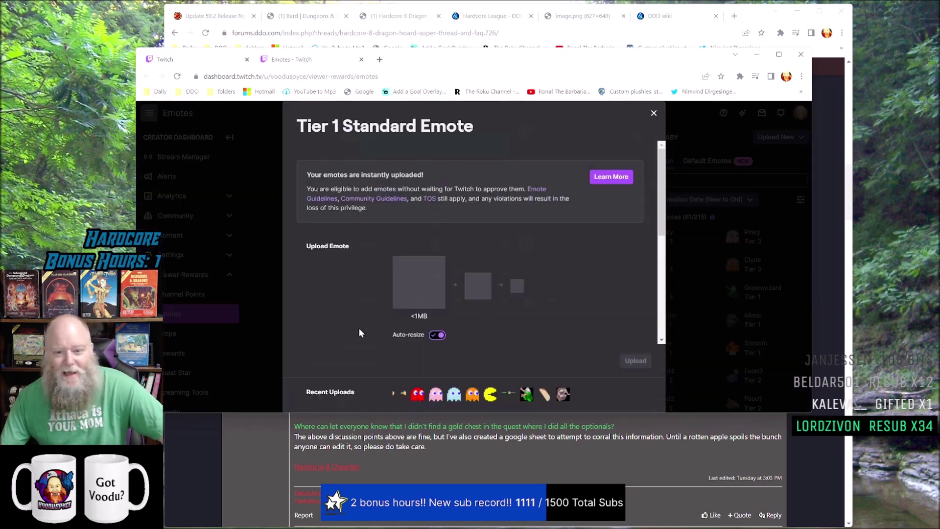
pyautogui.click(418, 284)
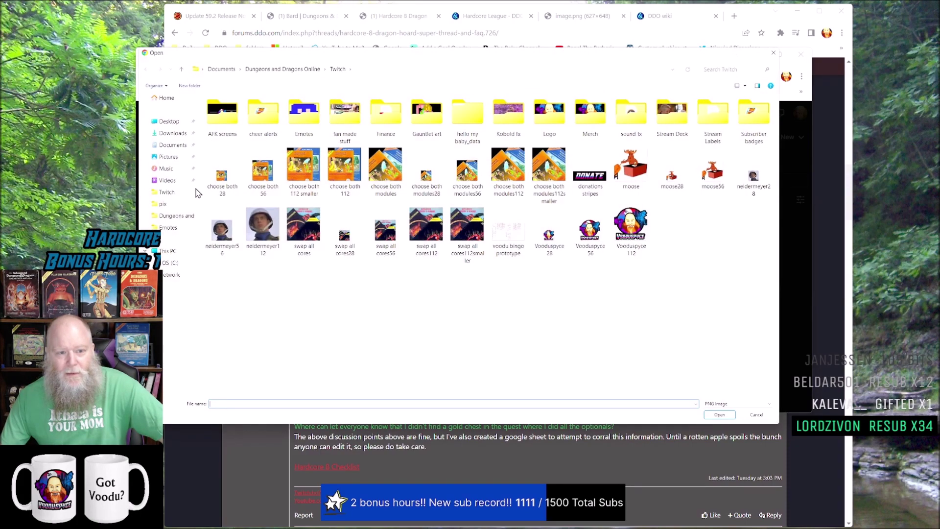
pyautogui.doubleClick(304, 115)
pyautogui.doubleClick(505, 120)
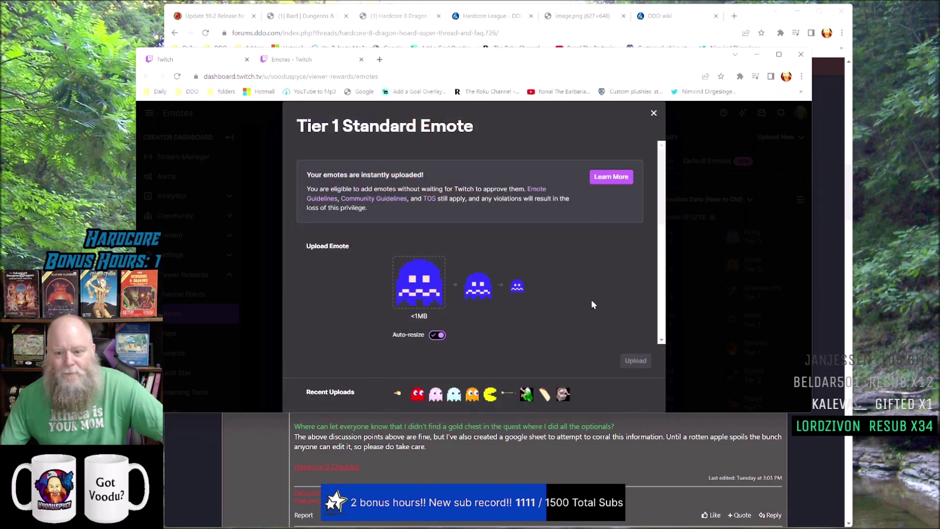
pyautogui.scroll(-3, 603, 302)
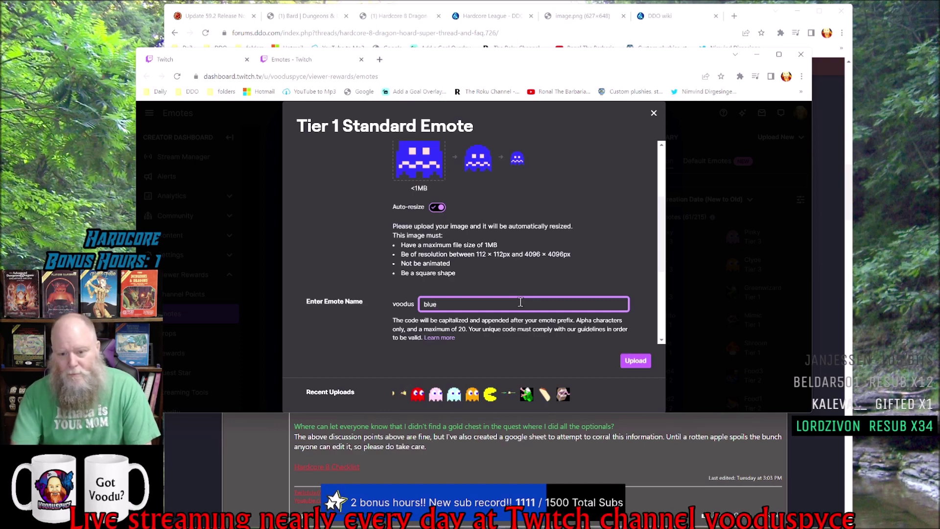
pyautogui.click(631, 360)
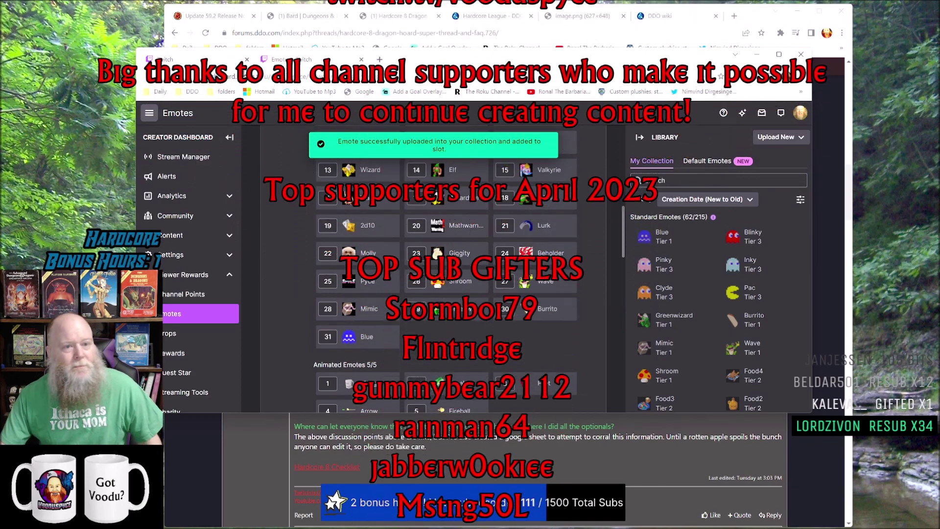
pyautogui.hotkey('ctrl', 'shift', 'Tab')
# - Close the stream manager and Twitch emotes tabs, leaving the DDO Bard forum tab showing
pyautogui.hotkey('ctrl', 'w')
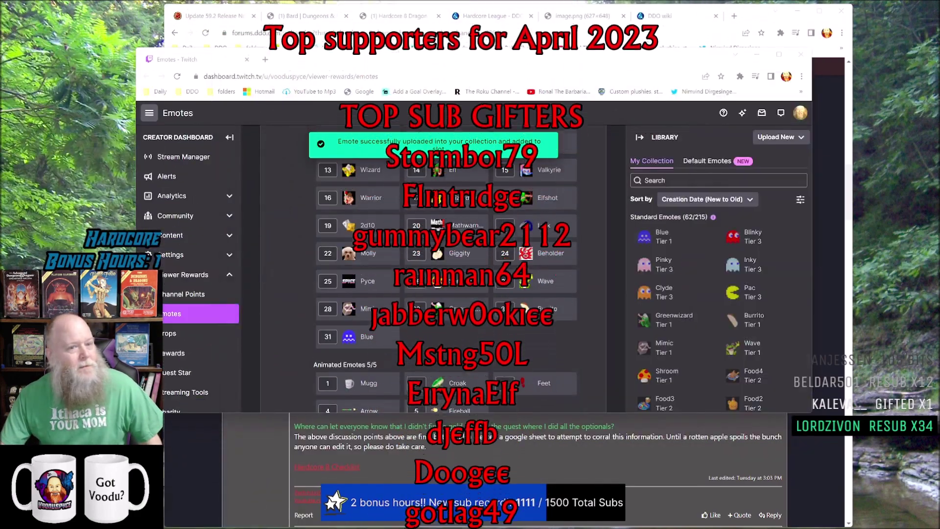
pyautogui.hotkey('ctrl', 'w')
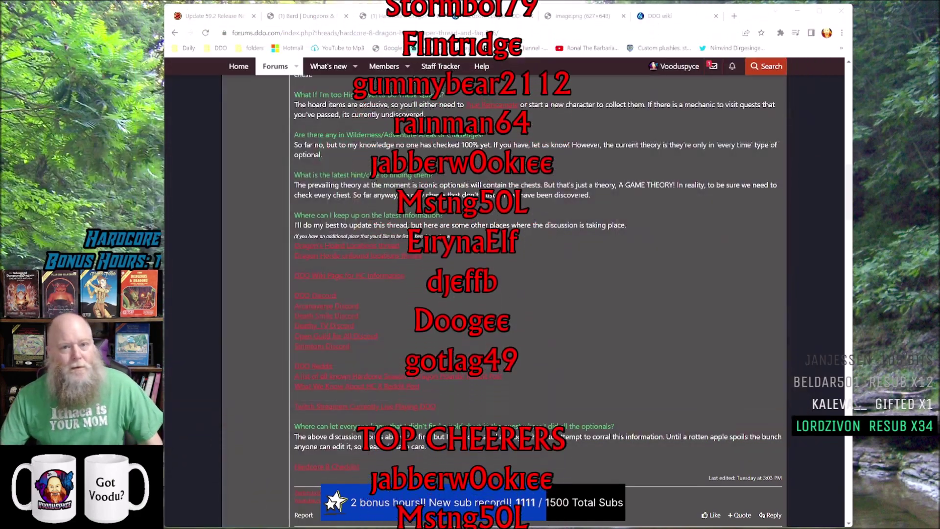
pyautogui.hotkey('ctrl', 'shift', 'Tab')
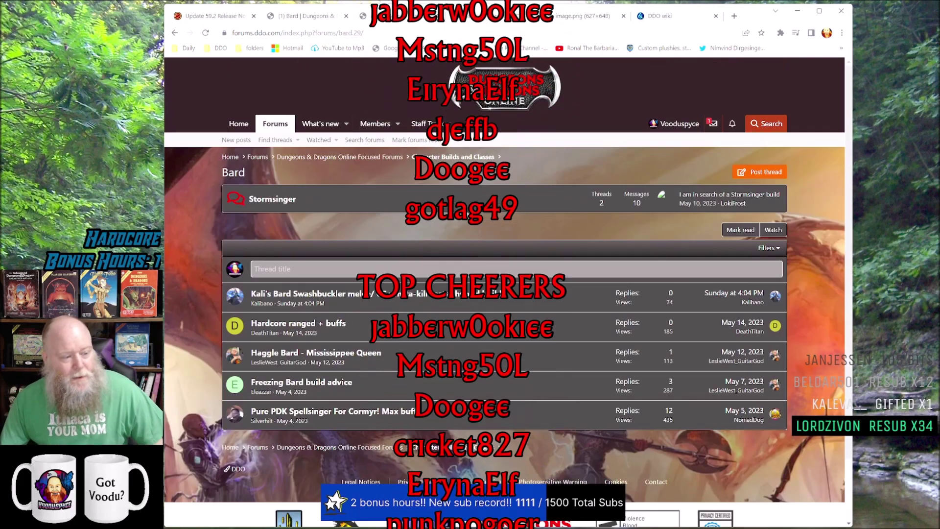